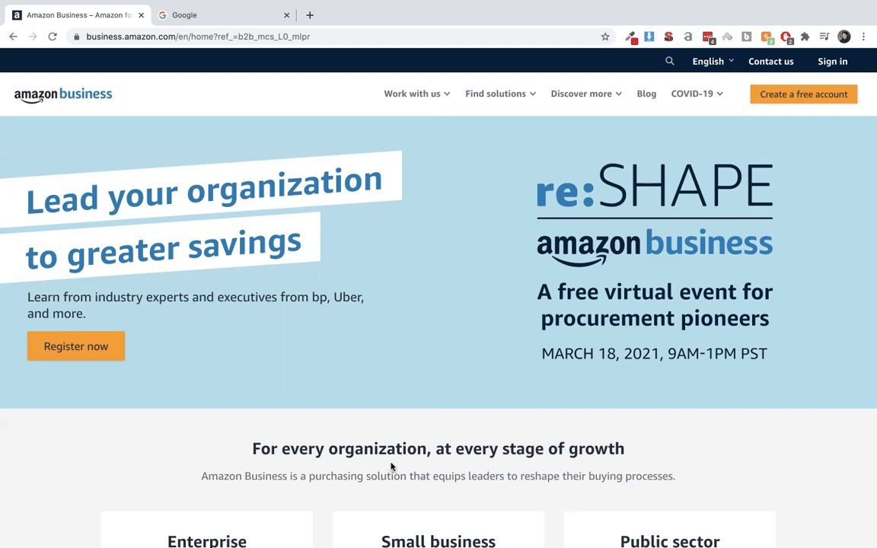
Start a free Amazon Business account from the home page header.
click(783, 95)
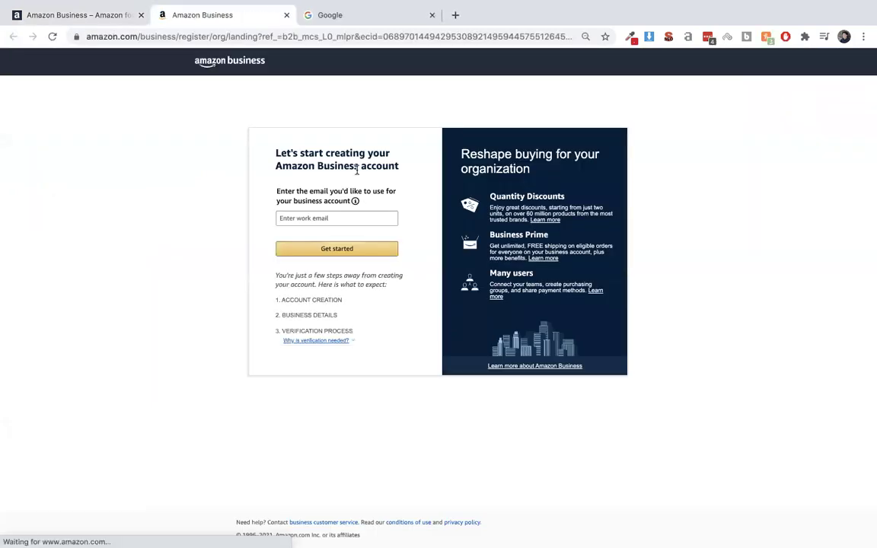
Enter the club's work email address and submit it with Get started.
click(334, 217)
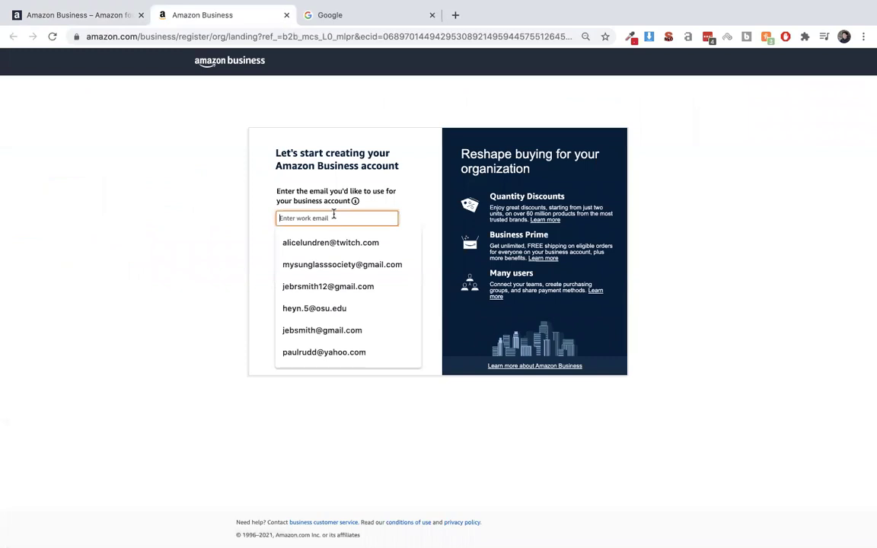
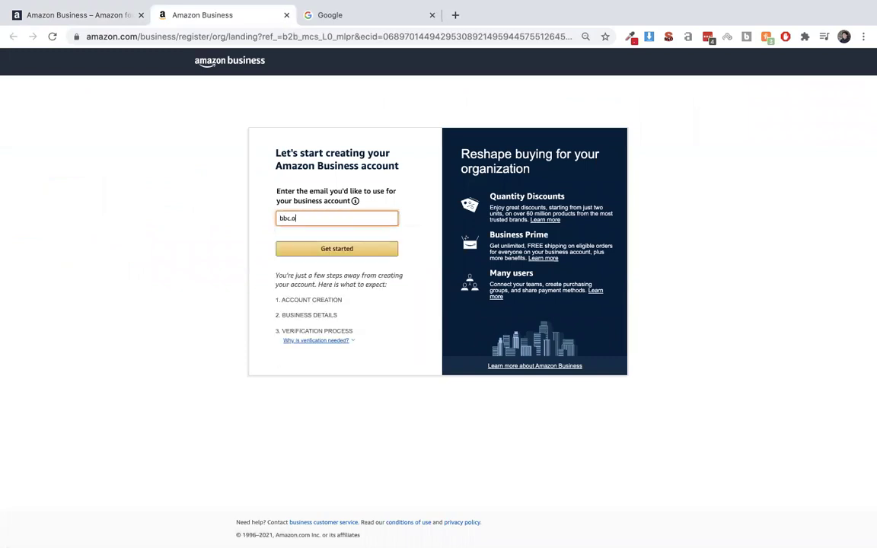
click(337, 253)
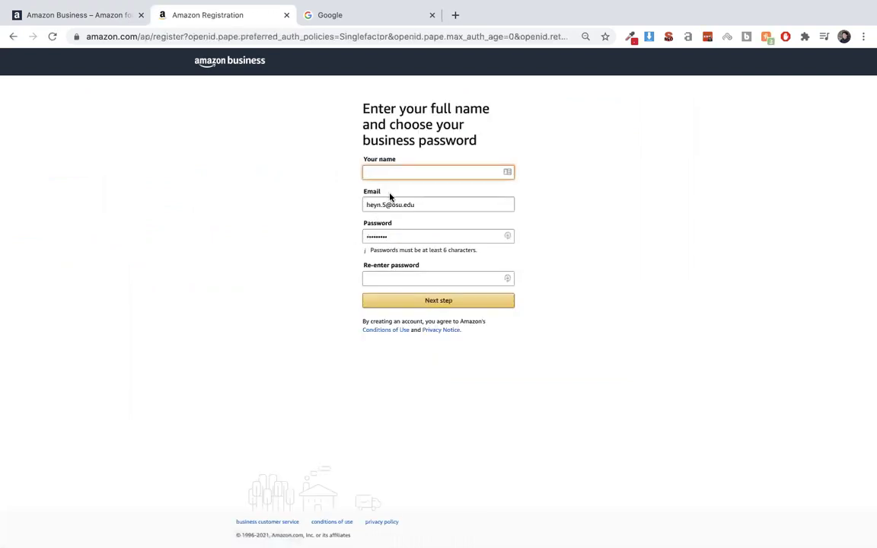
Clear the autofilled email address and password from the registration form.
double_click(396, 204)
key(BackSpace)
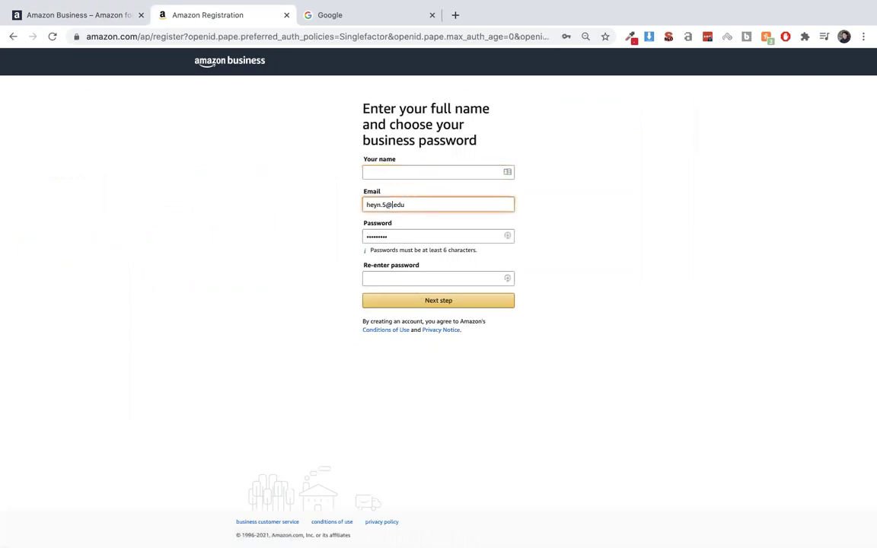
triple_click(390, 204)
key(BackSpace)
key(Tab)
key(BackSpace)
Enter the name Business Builders Club, the saved club email and a password, then submit.
click(383, 171)
text(Business Builders Club)
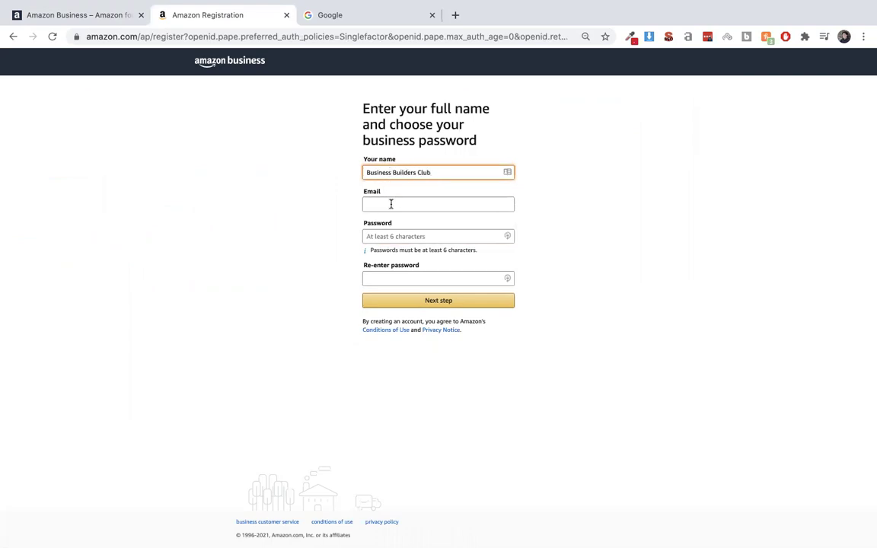
click(390, 203)
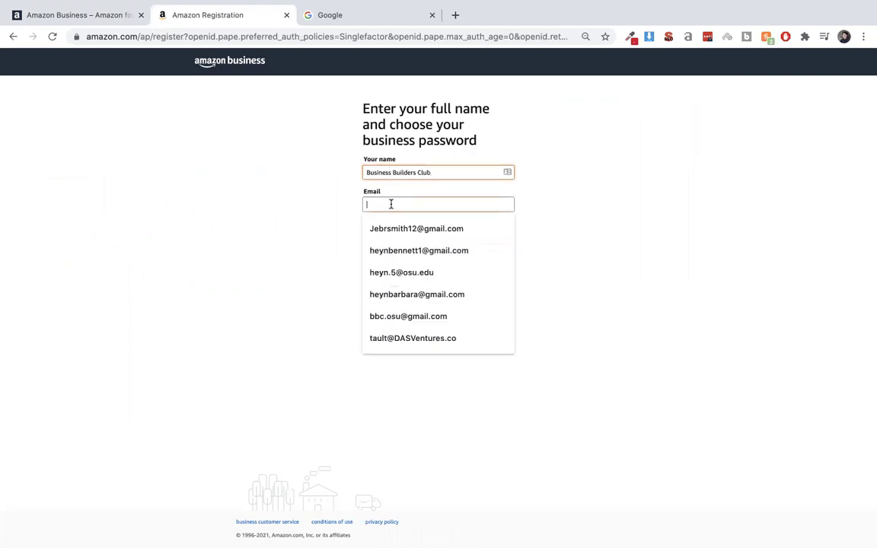
text(BB)
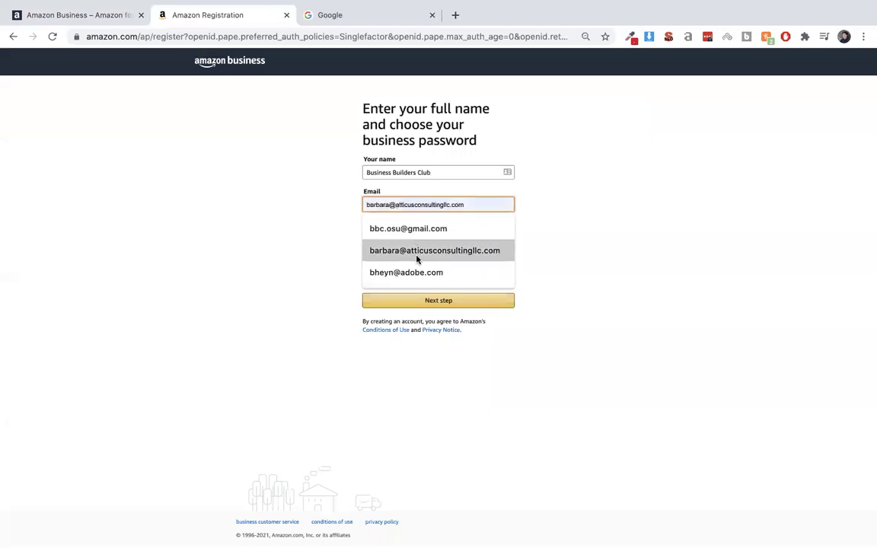
click(414, 232)
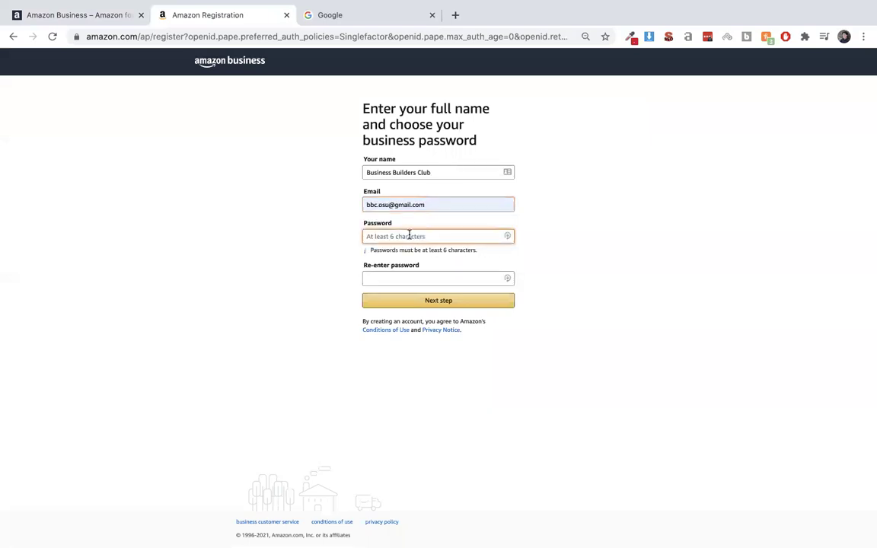
text(•)
click(367, 278)
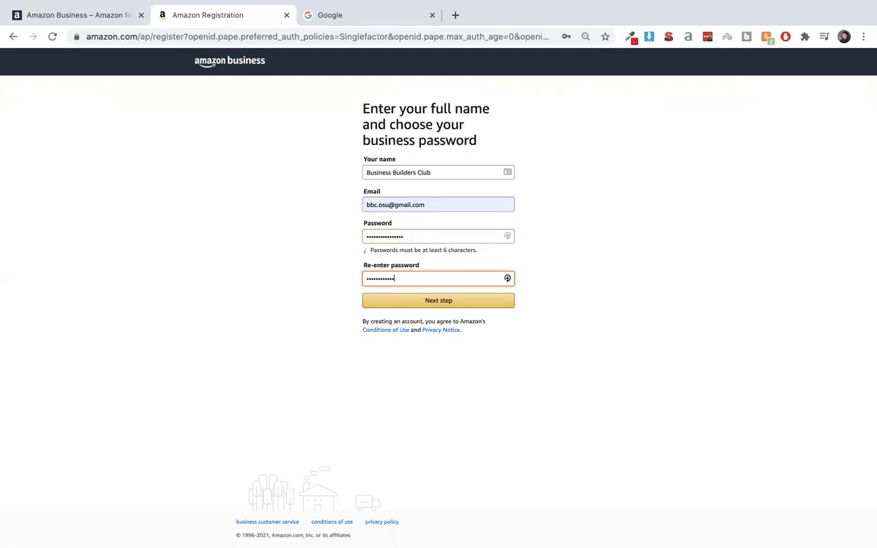
click(416, 303)
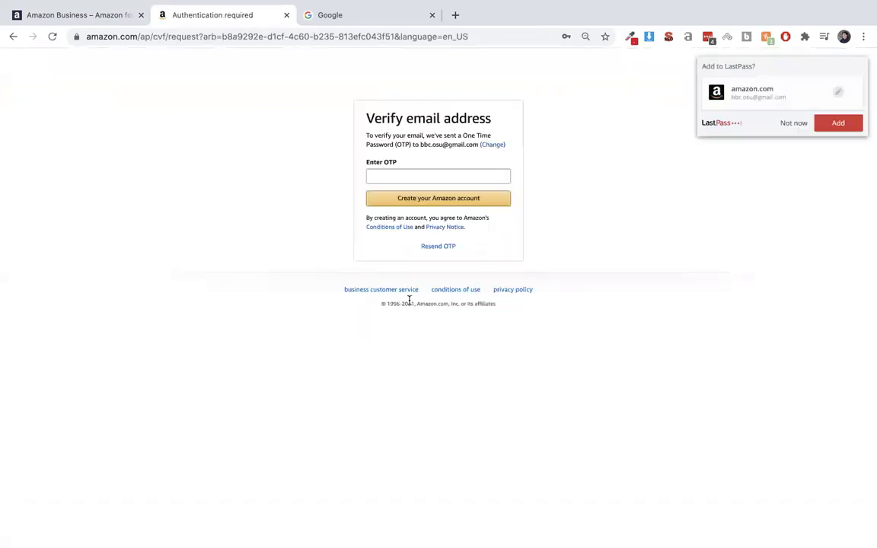
click(789, 125)
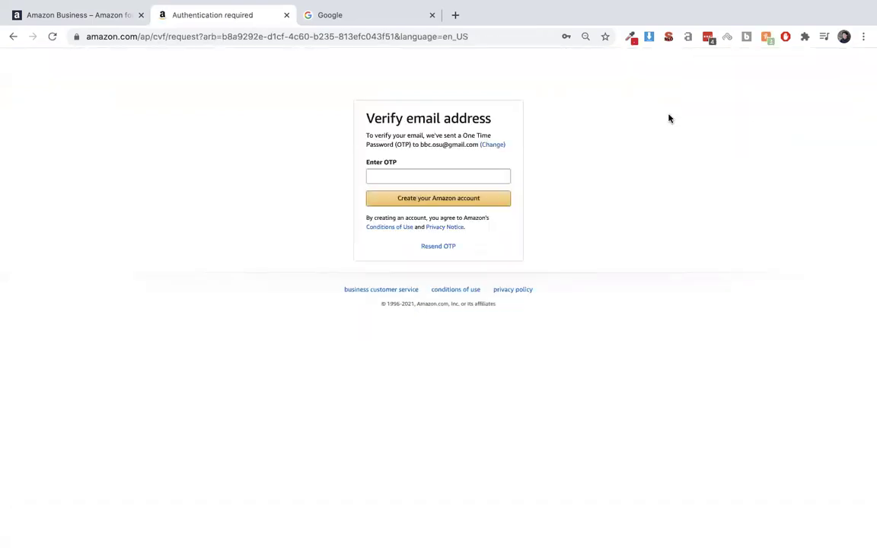
click(395, 16)
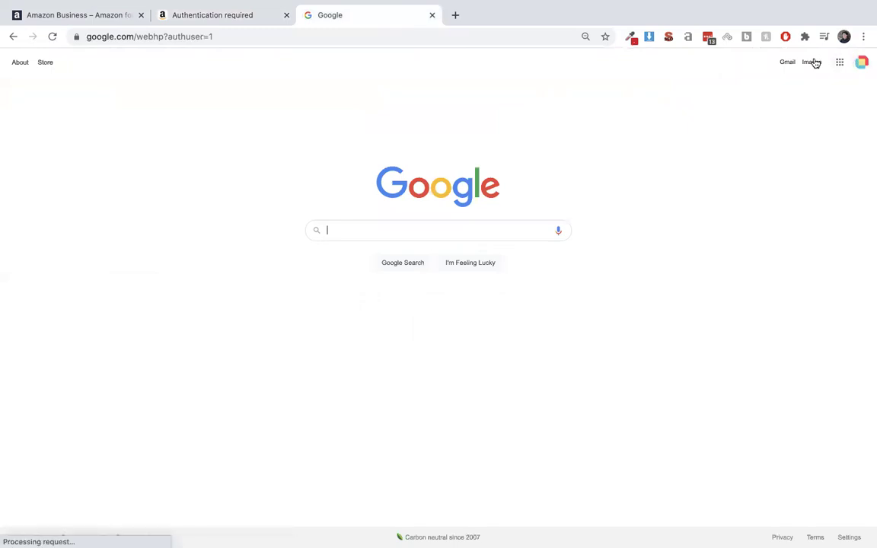
click(788, 62)
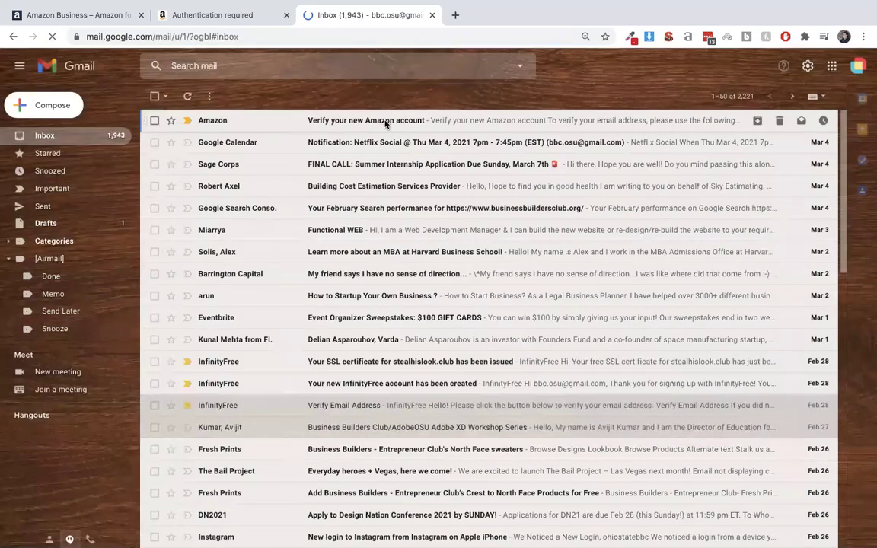
click(385, 121)
double_click(383, 277)
key(super+c)
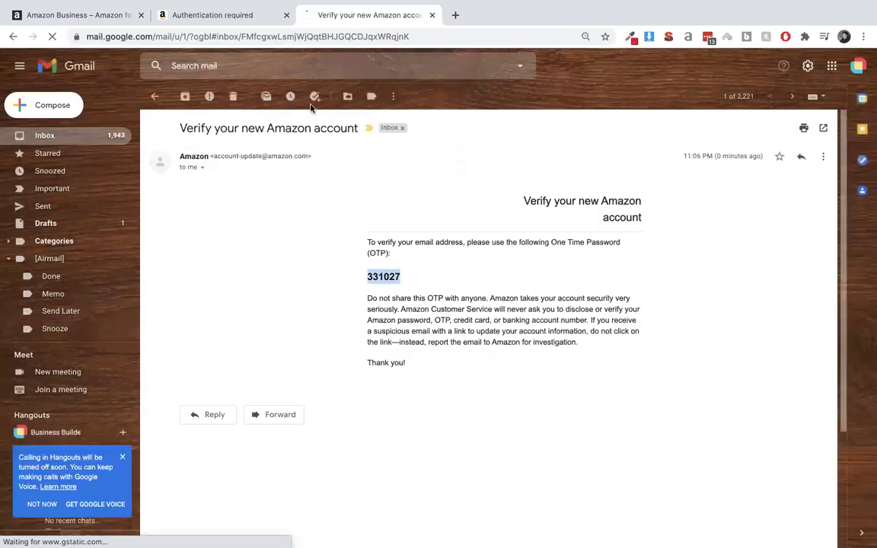
Paste the one-time code into Enter OTP and create the Amazon account.
click(228, 11)
click(408, 174)
key(super+v)
click(418, 198)
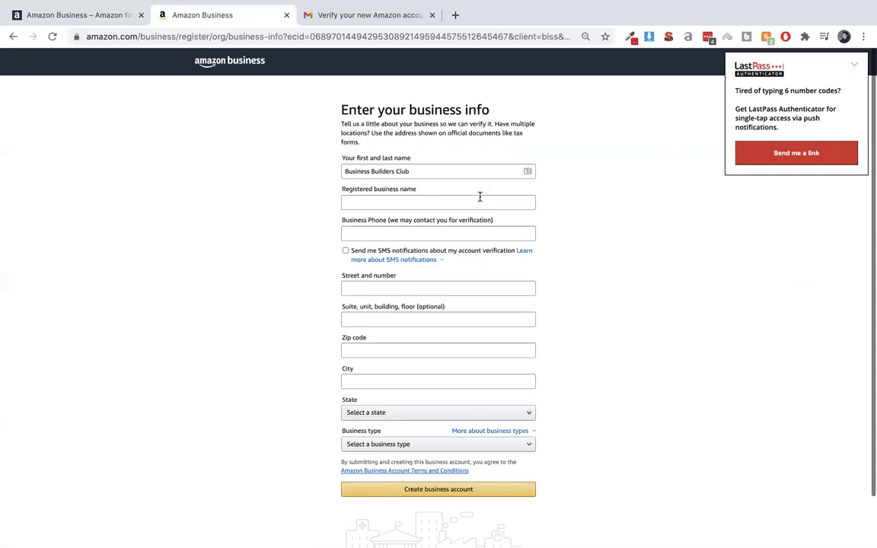
Set the registered business name to 'Business Builders Club', fixing the 'Buiilders' typo.
click(480, 200)
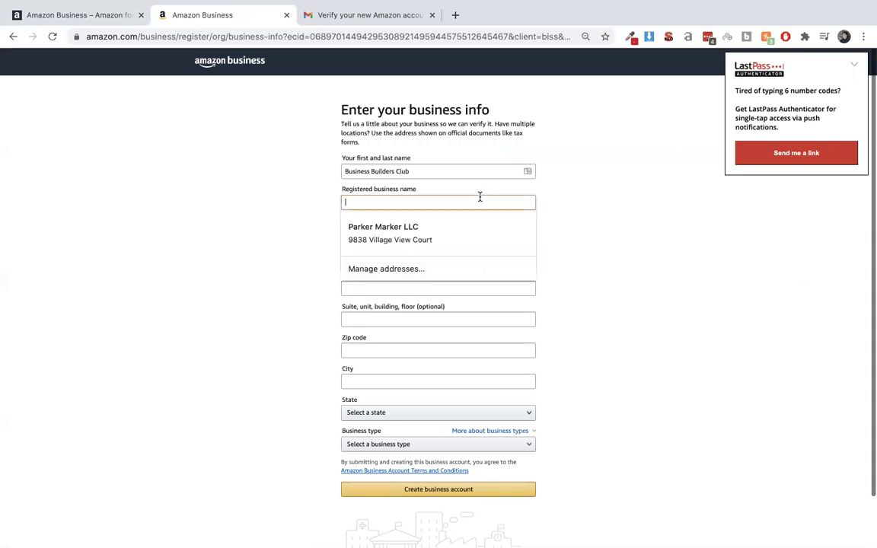
text(Business Buiilders )
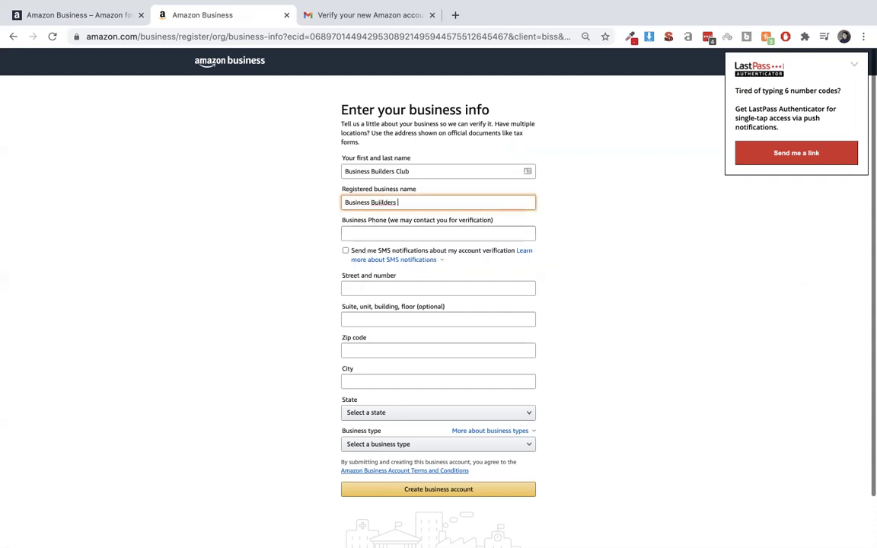
text(Club)
click(383, 203)
key(BackSpace)
Move past the phone field's saved suggestions to the street address and open a new tab.
click(387, 228)
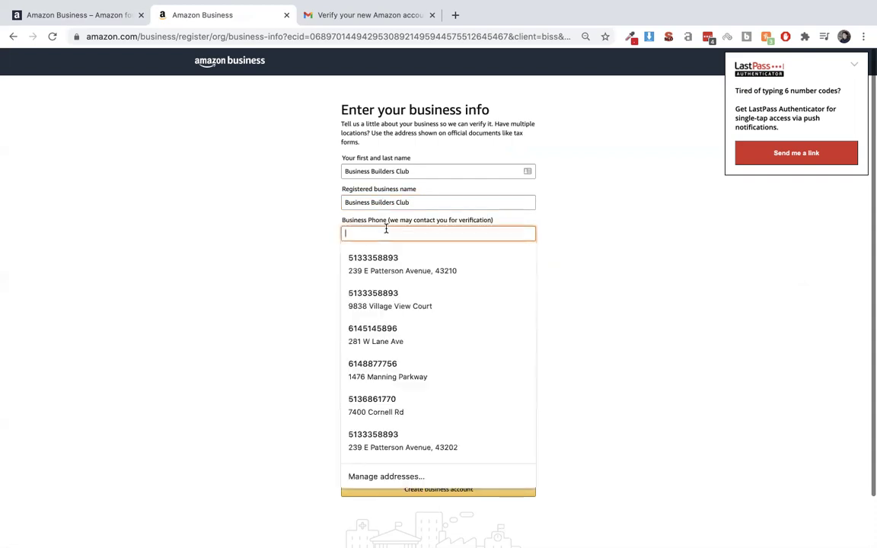
click(264, 252)
scroll(369, 251, down, 1)
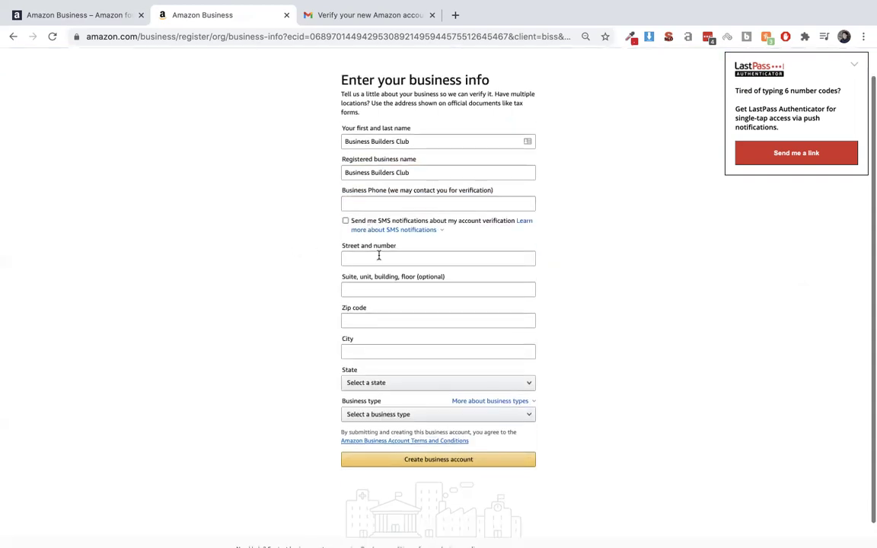
click(378, 256)
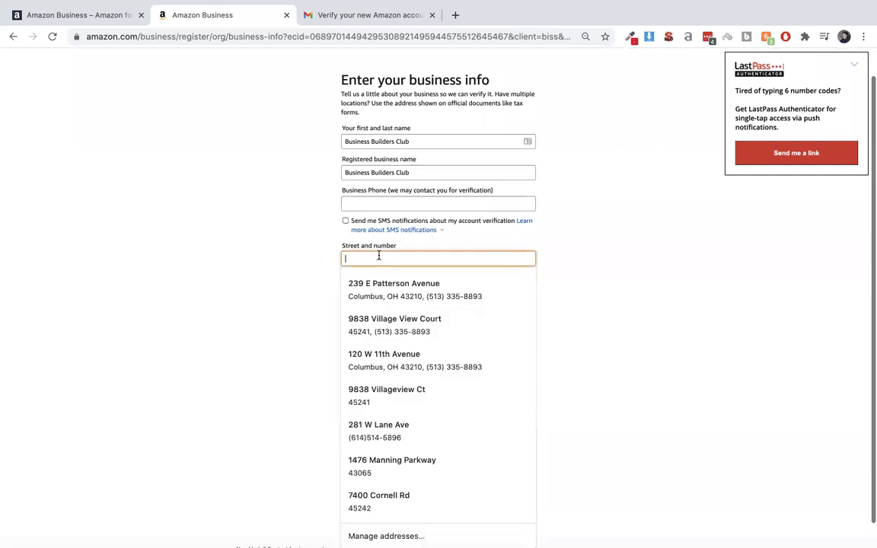
click(455, 14)
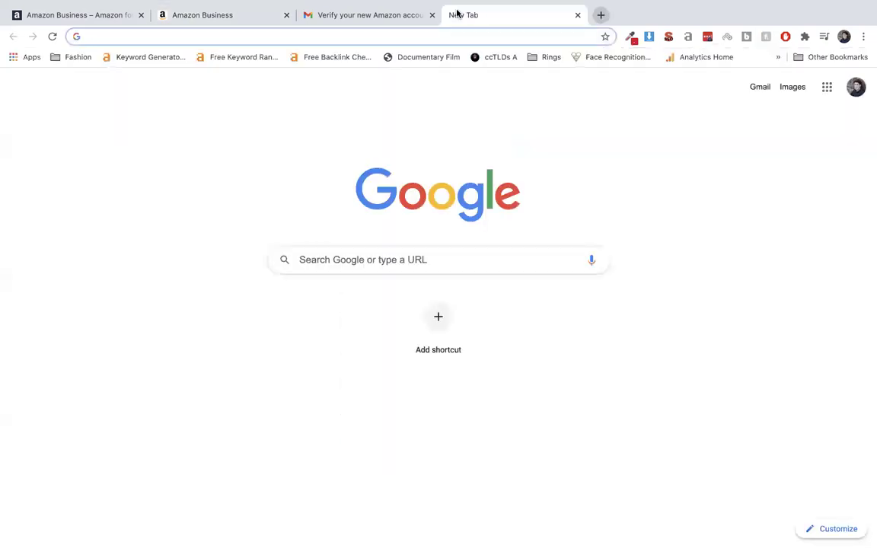
Search Google for 'ohio union'.
text(busine)
key(BackSpace)
key(BackSpace)
key(BackSpace)
key(BackSpace)
key(BackSpace)
key(BackSpace)
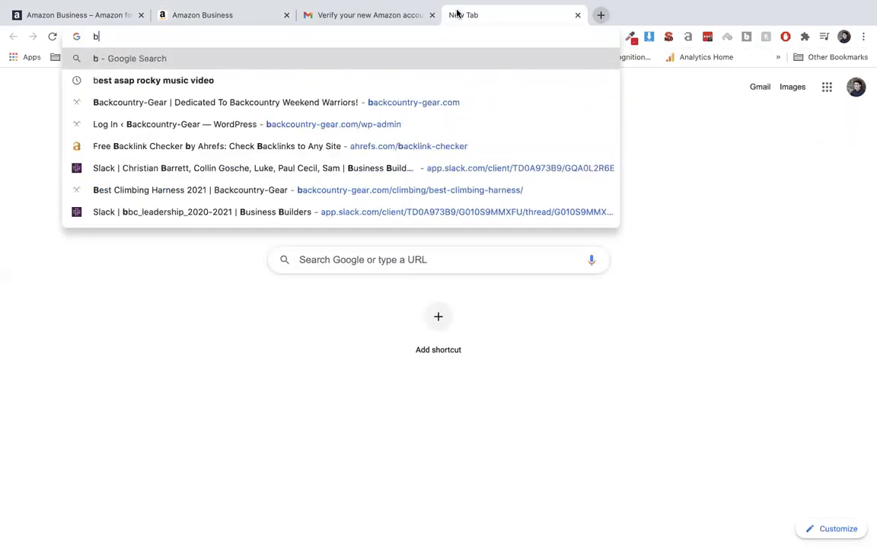
key(BackSpace)
text(ohio s)
key(BackSpace)
text(unio)
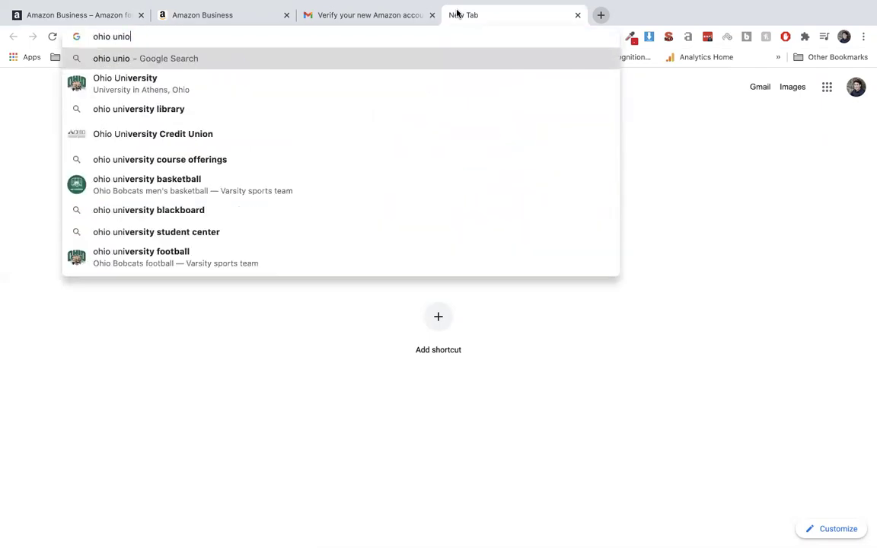
text(n)
click(285, 79)
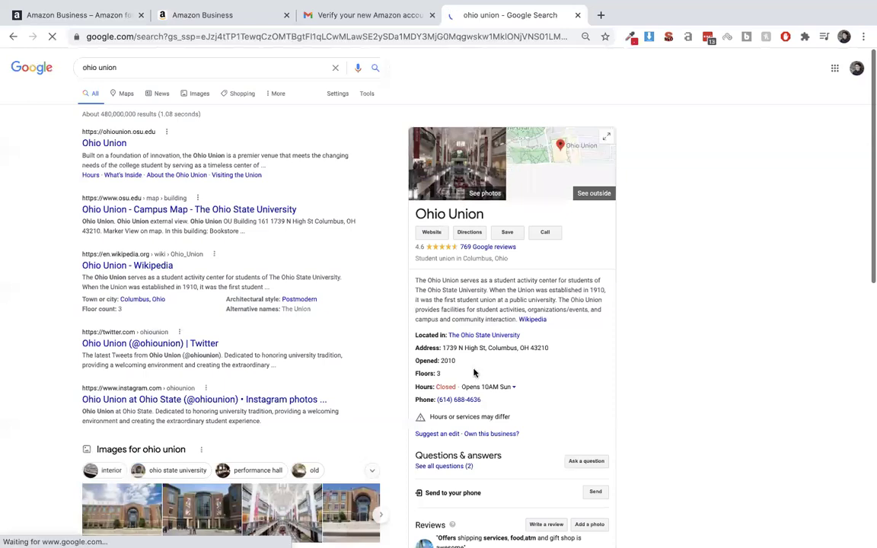
Copy the Ohio Union street address from the knowledge panel.
drag(441, 345, 488, 347)
key(ctrl+c)
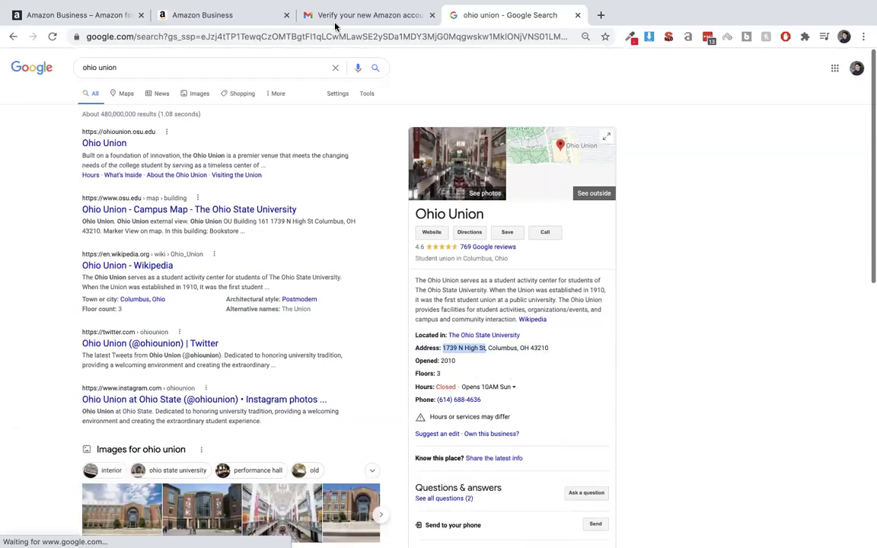
click(229, 15)
Paste the Ohio Union street address into Street and number.
key(ctrl+v)
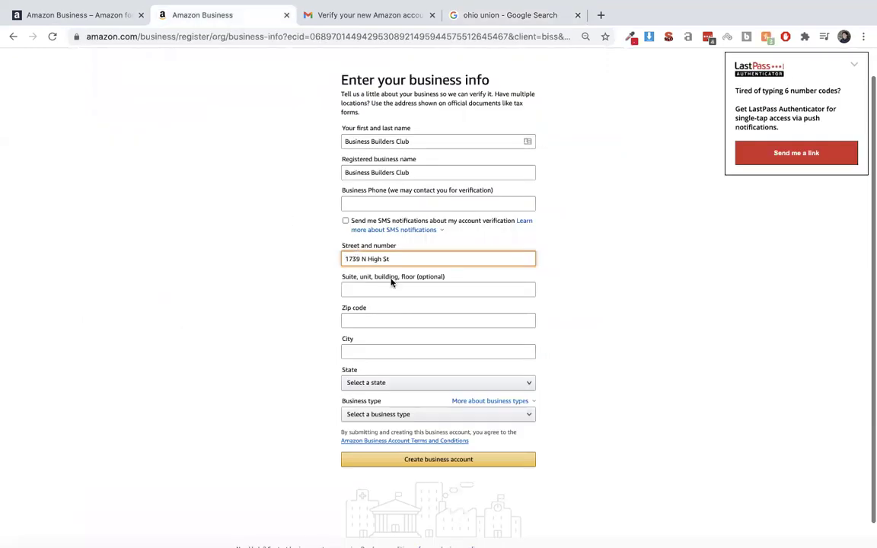
click(371, 320)
key(Escape)
click(514, 16)
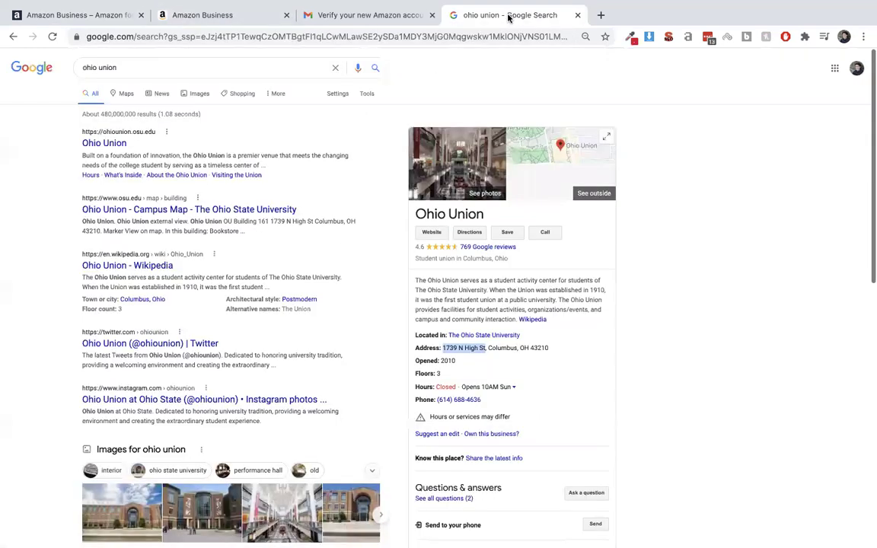
click(237, 11)
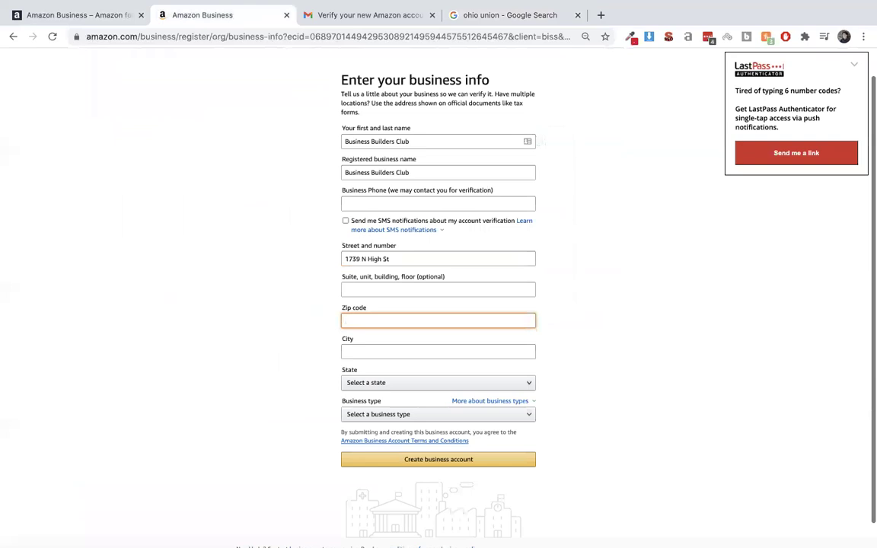
Enter the zip code so Columbus, Ohio fills in, choose business type Other, and submit.
text(43210)
click(394, 369)
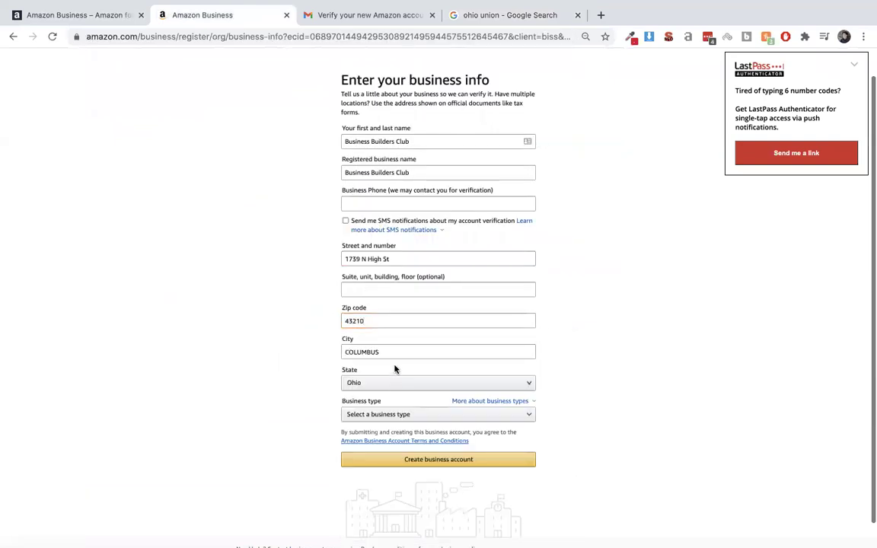
scroll(392, 364, down, 1)
click(396, 393)
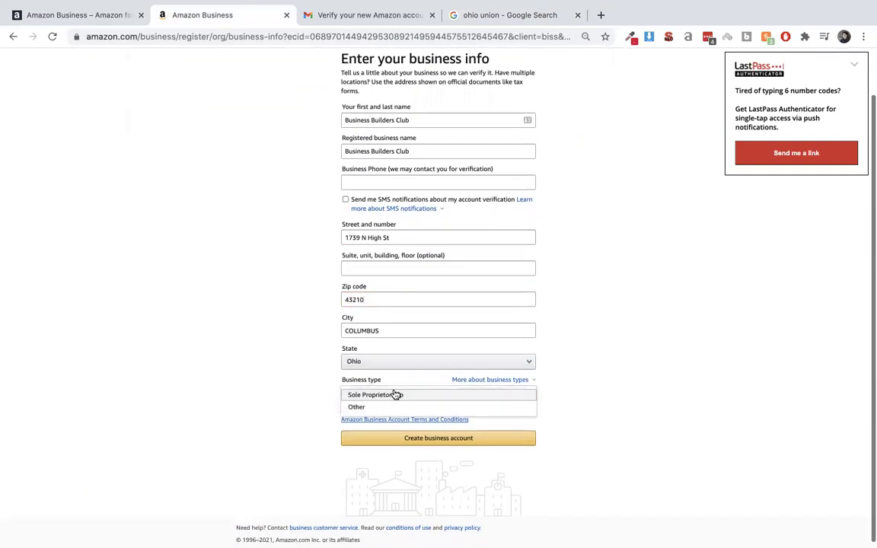
click(397, 406)
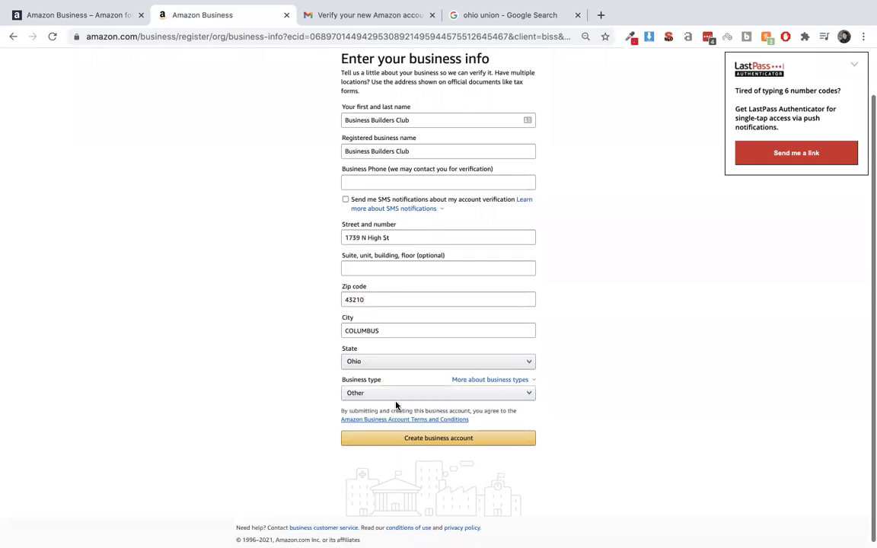
click(410, 440)
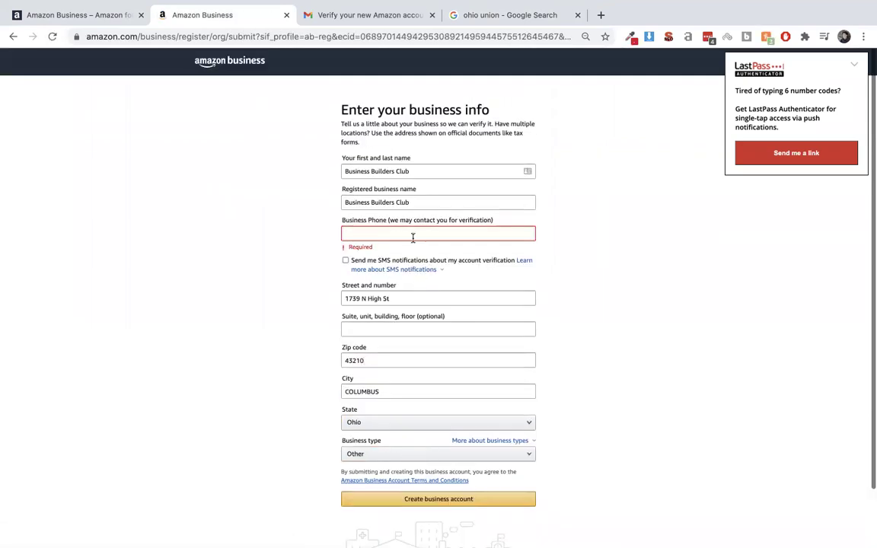
Enter the business phone number, correct a missing digit, and create the business account.
click(412, 234)
text(5133)
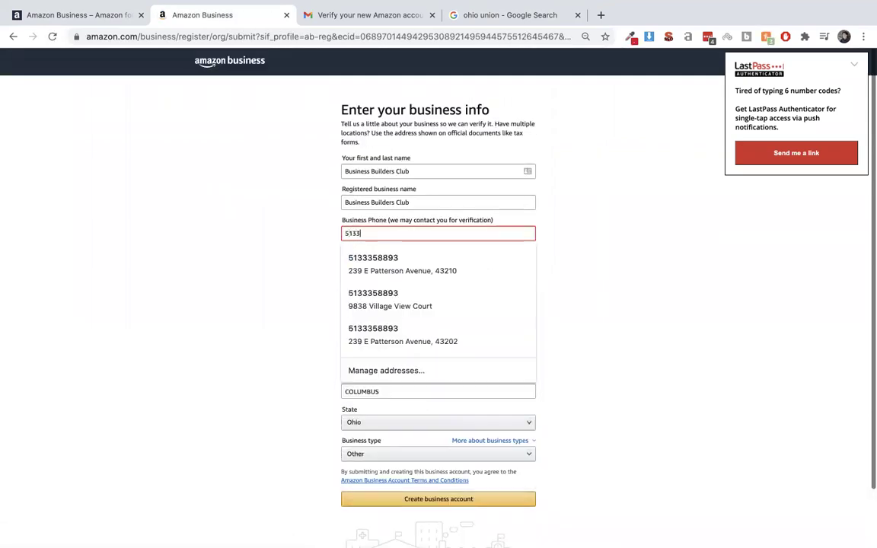
text(58893)
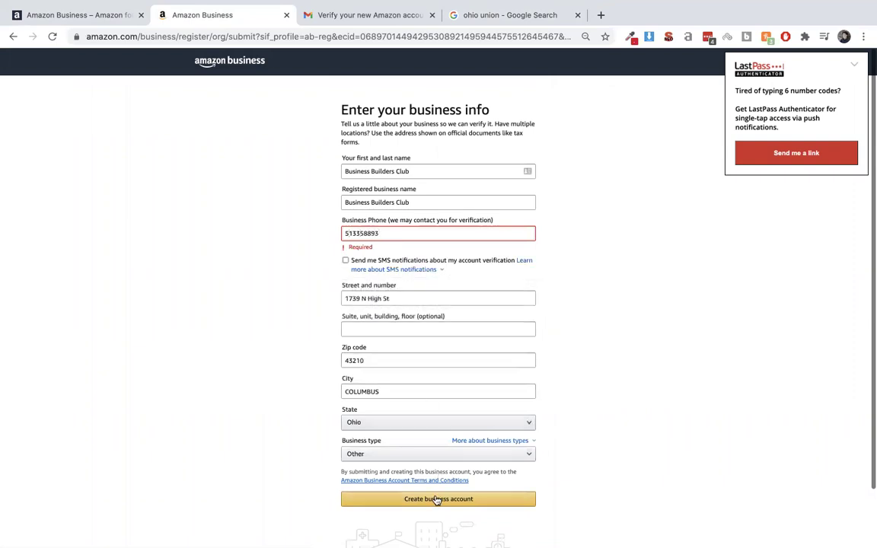
click(436, 498)
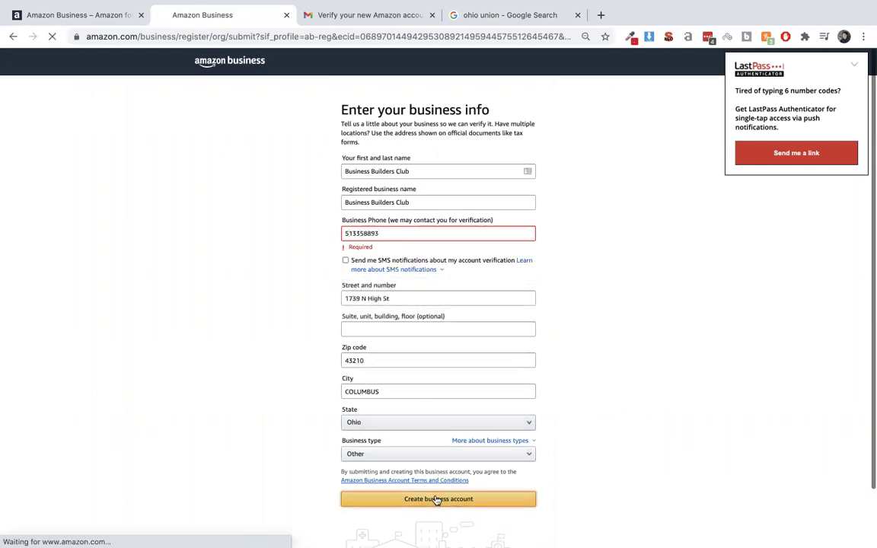
double_click(415, 232)
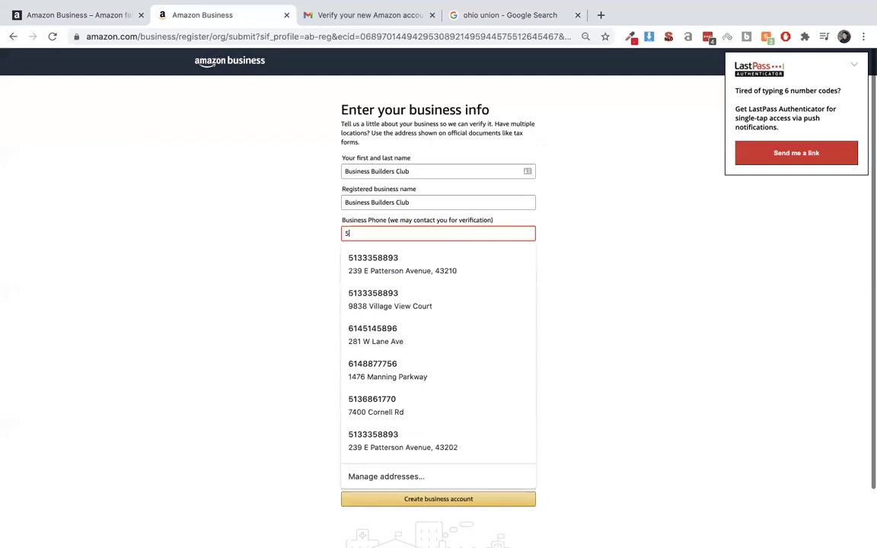
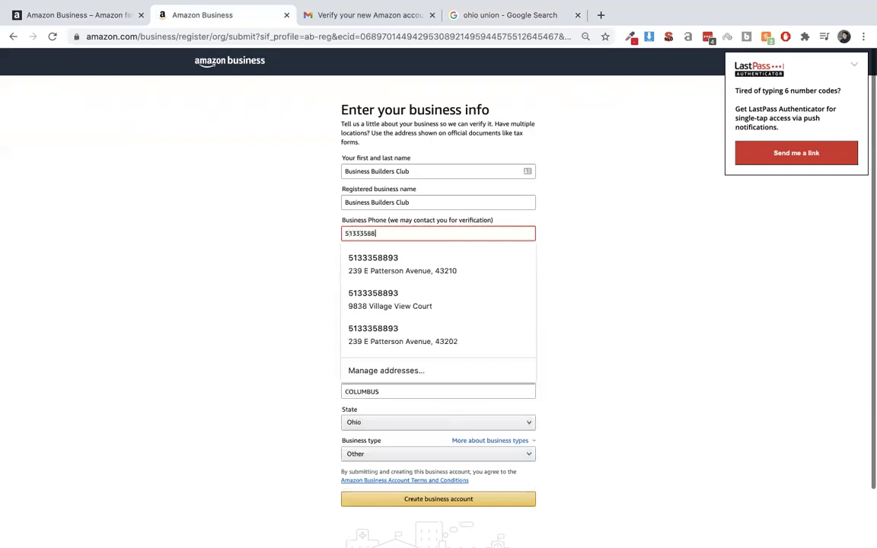
click(429, 498)
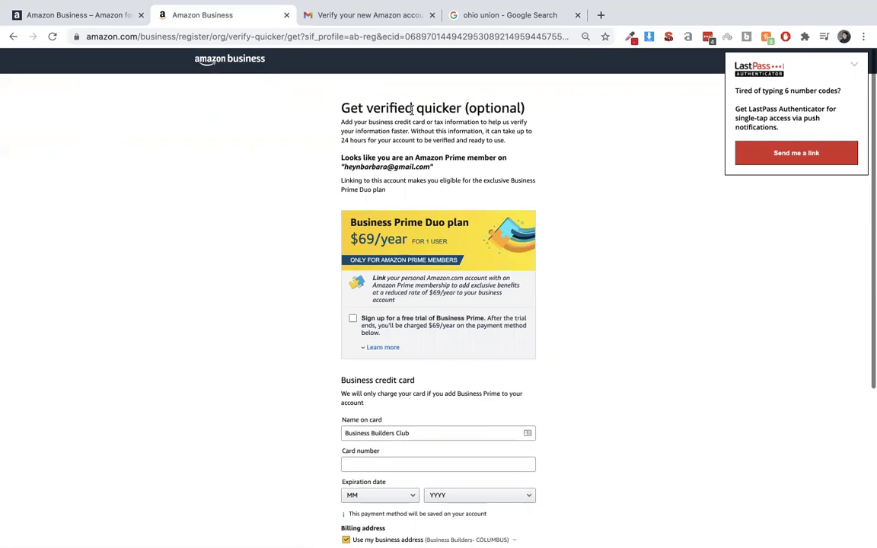
Skip the optional card and tax ID verification on the Get verified quicker page.
scroll(413, 108, down, 1)
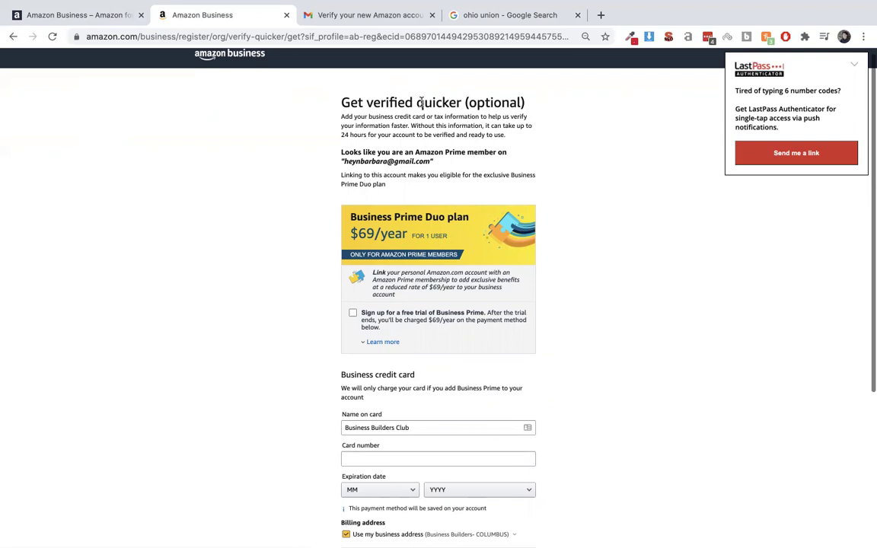
scroll(421, 102, down, 3)
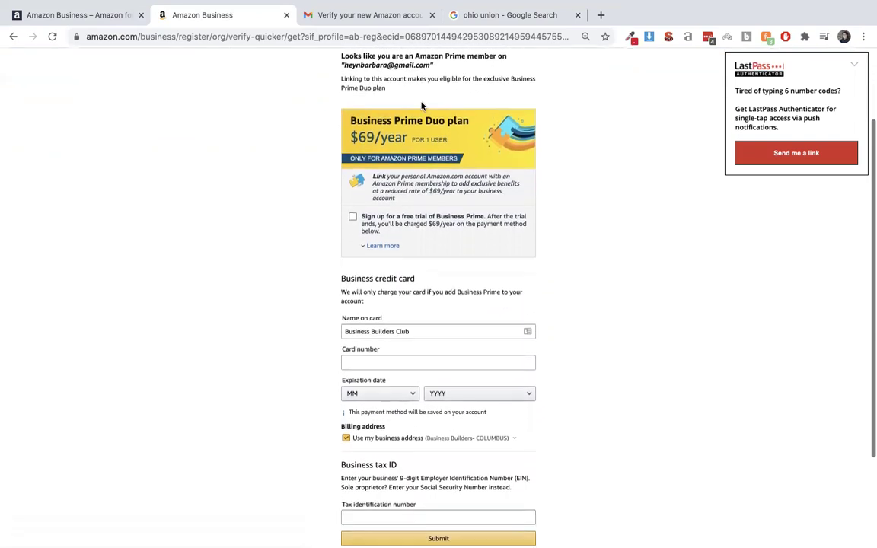
scroll(429, 175, down, 1)
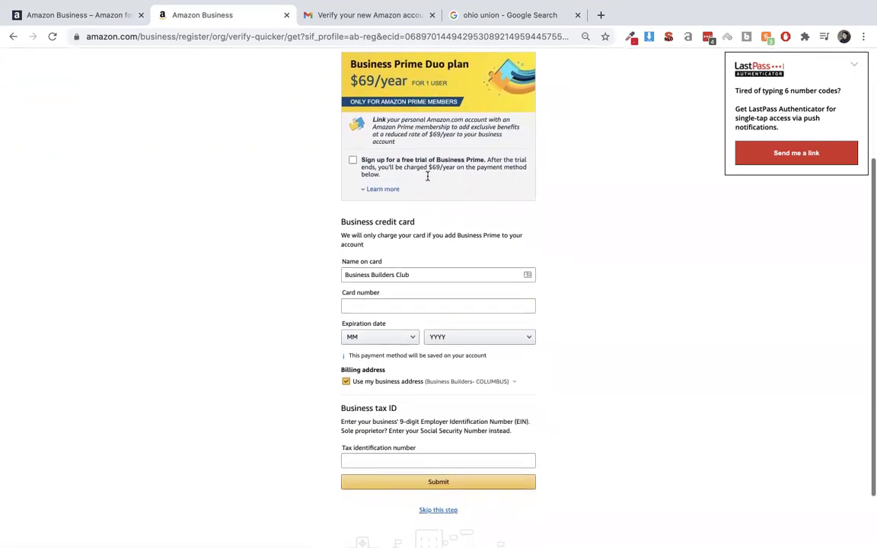
scroll(438, 261, down, 1)
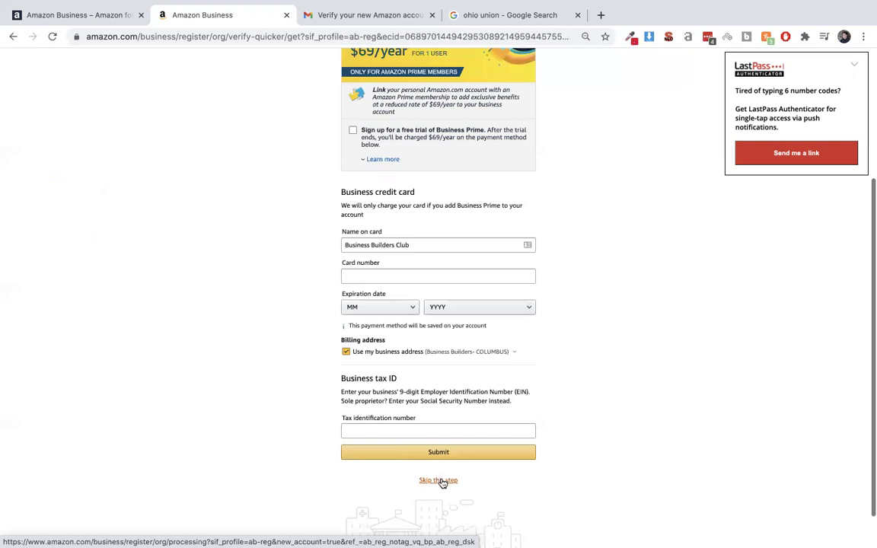
click(441, 480)
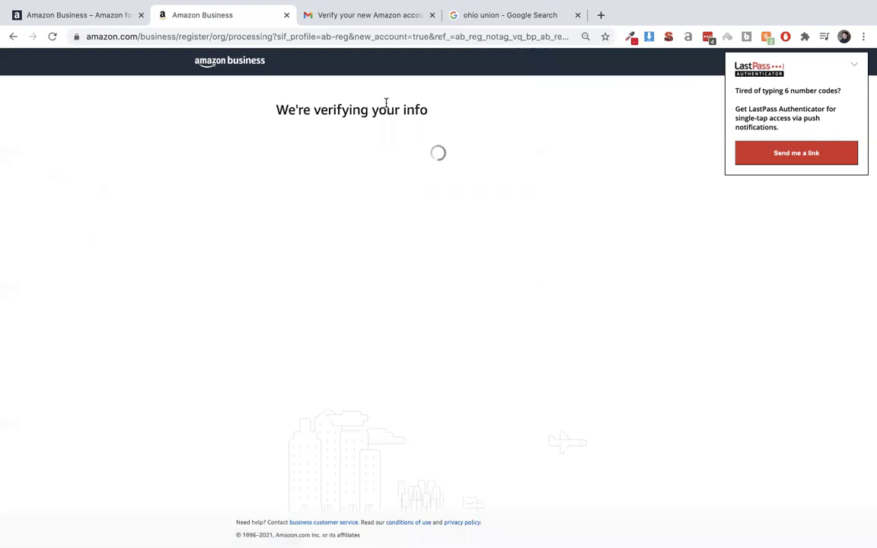
Dismiss the LastPass notification and check the 'we are verifying your information' thank-you page.
click(857, 67)
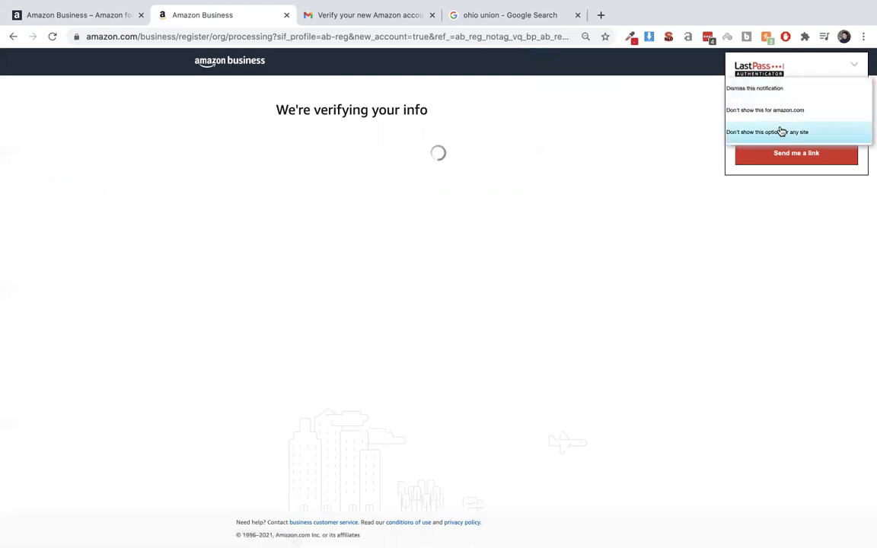
click(773, 89)
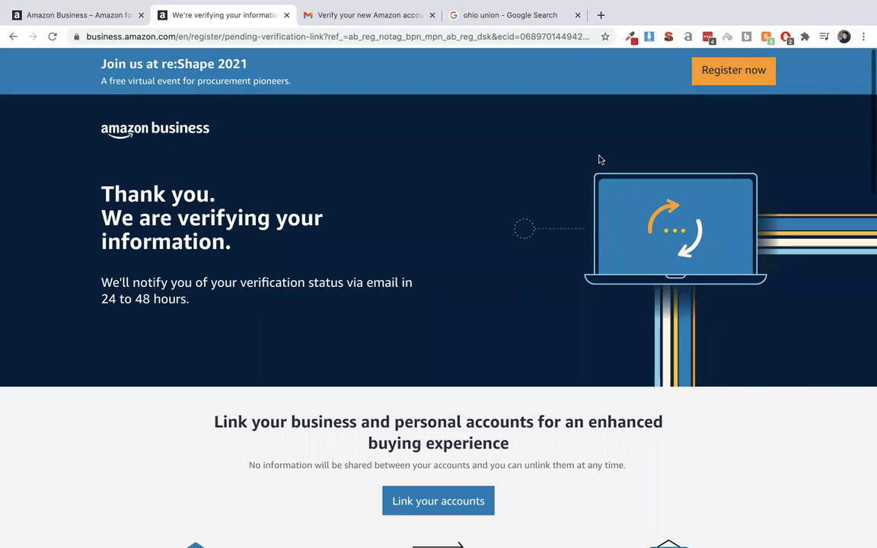
scroll(600, 159, down, 1)
scroll(592, 159, up, 1)
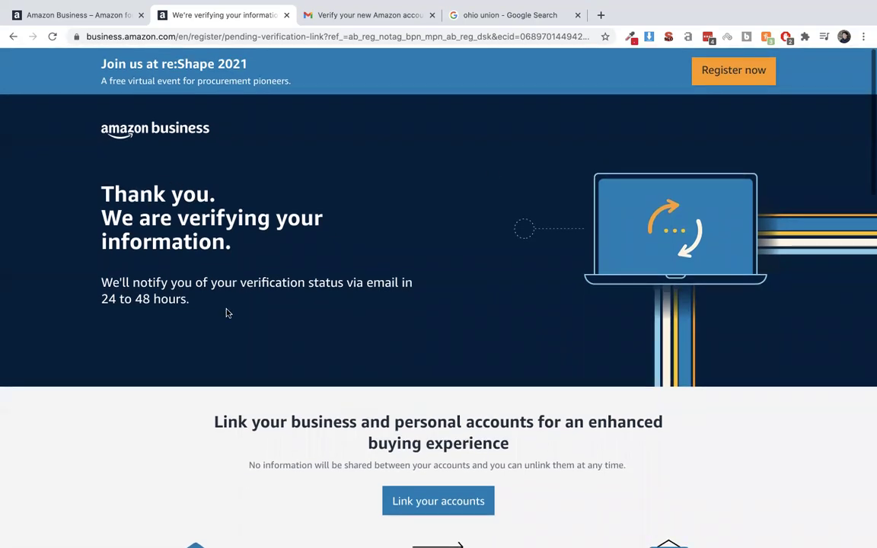